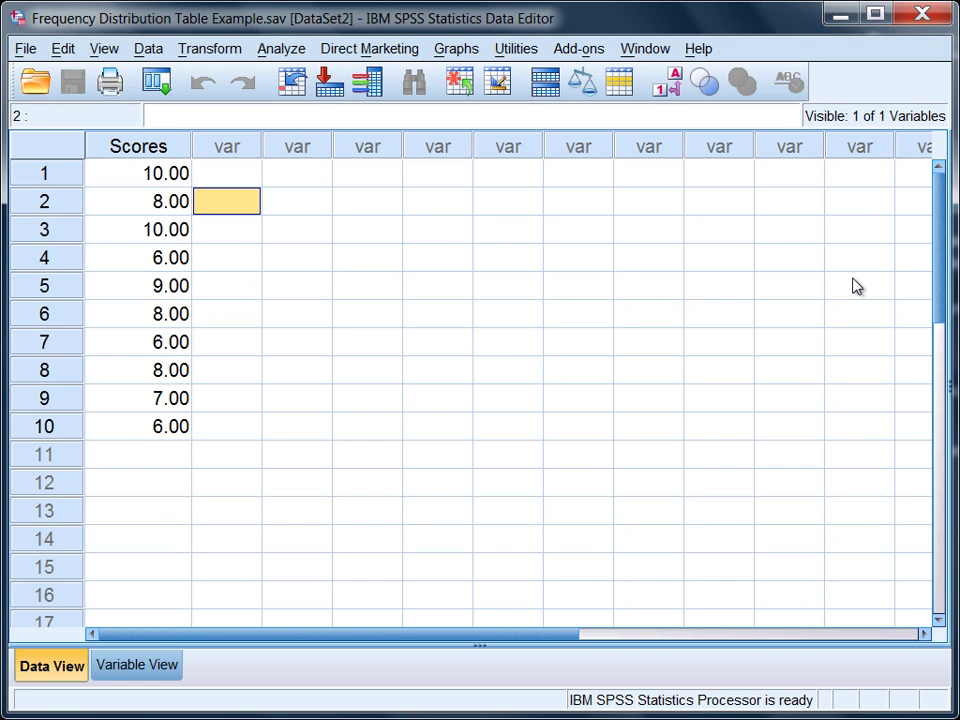
Step: Look over the Scores values (10.00 in row 3, 6.00 last) and bring up the Analyze menu
click(160, 150)
drag(157, 172, 162, 425)
click(214, 428)
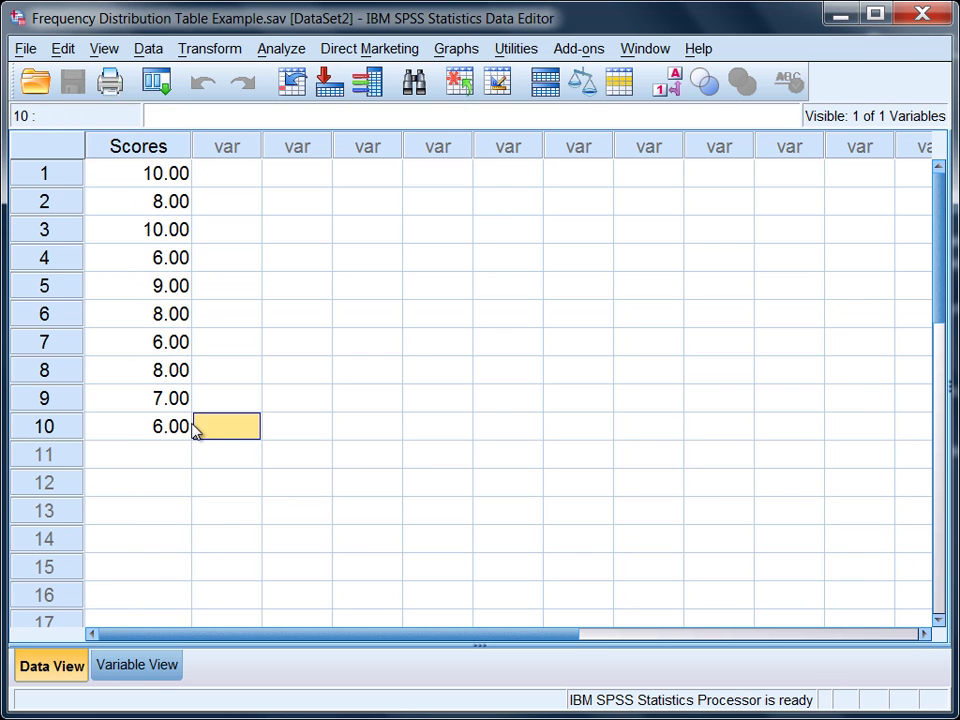
click(168, 432)
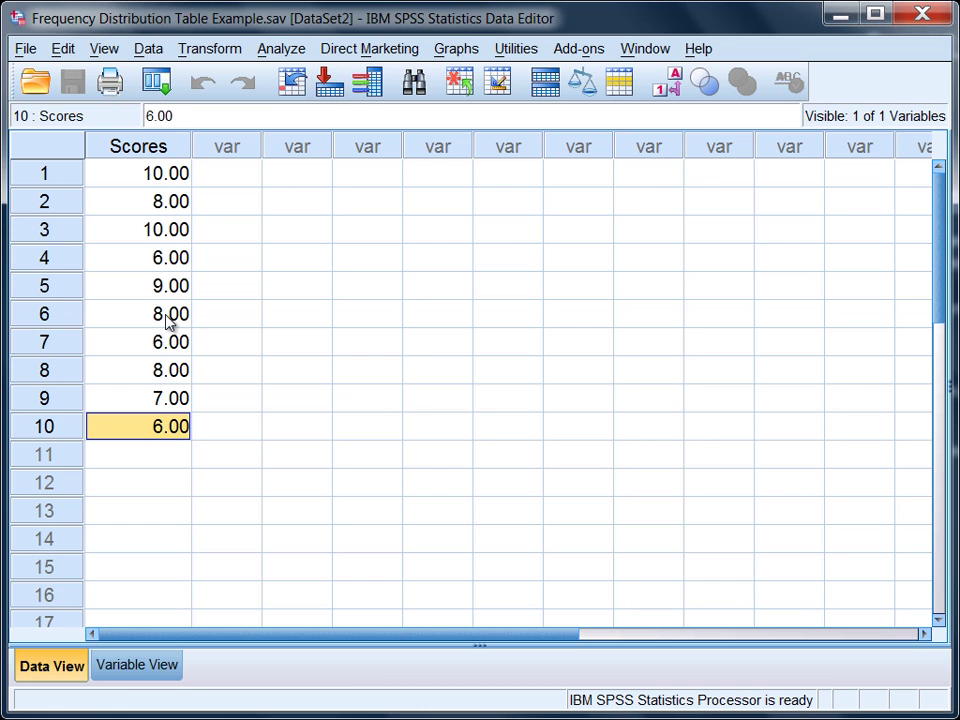
click(165, 239)
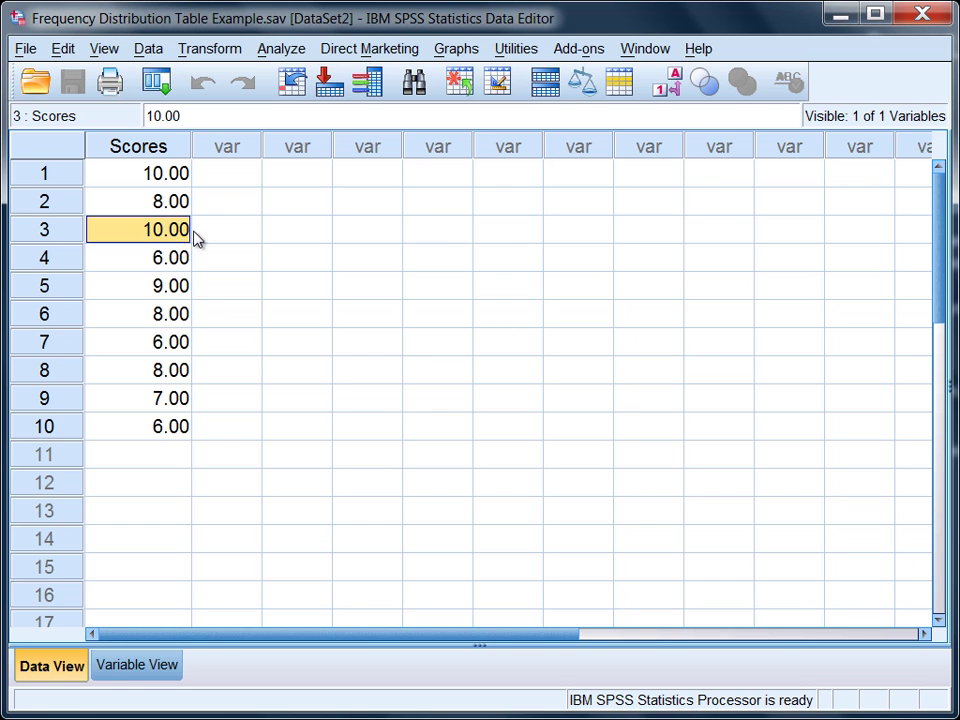
click(212, 236)
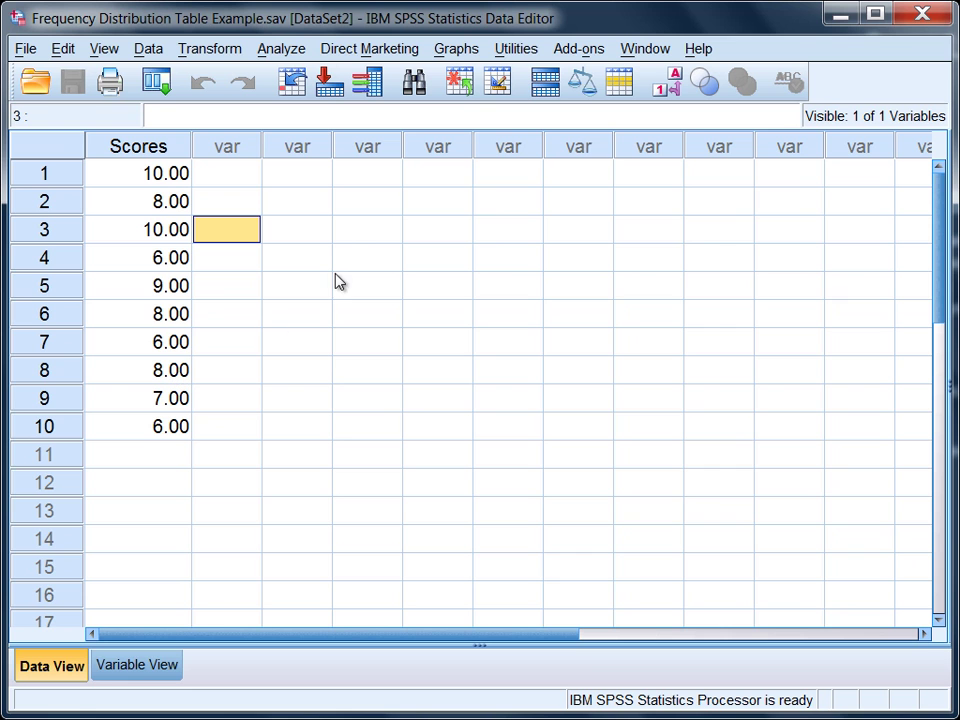
click(285, 52)
mouse_move(346, 102)
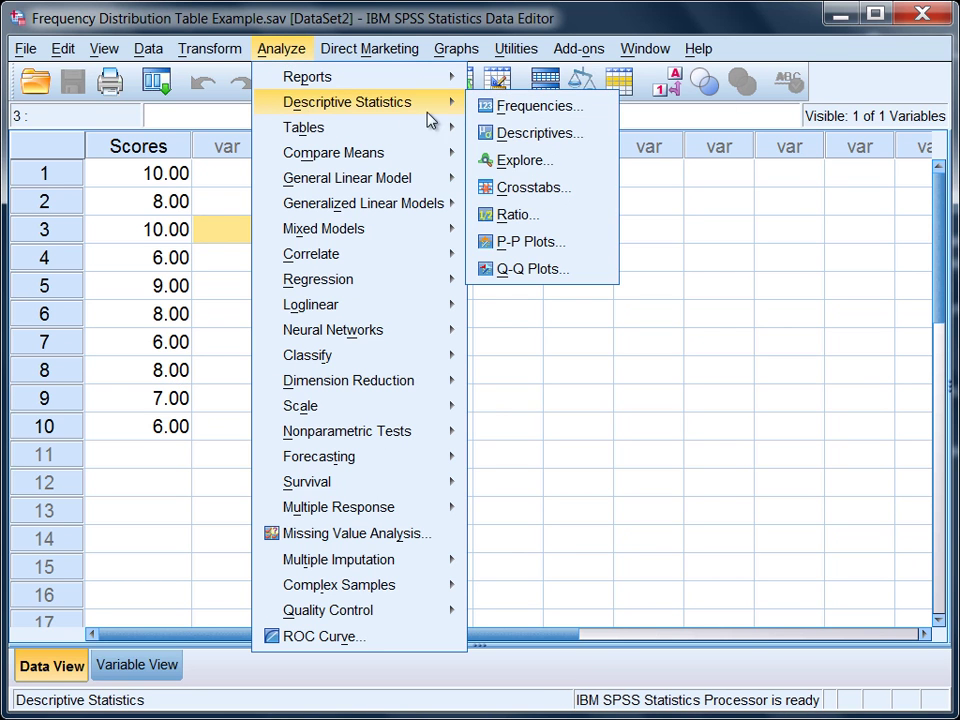
Step: Run Frequencies on Scores, producing a table of five values from 6.00 to 10.00
click(596, 118)
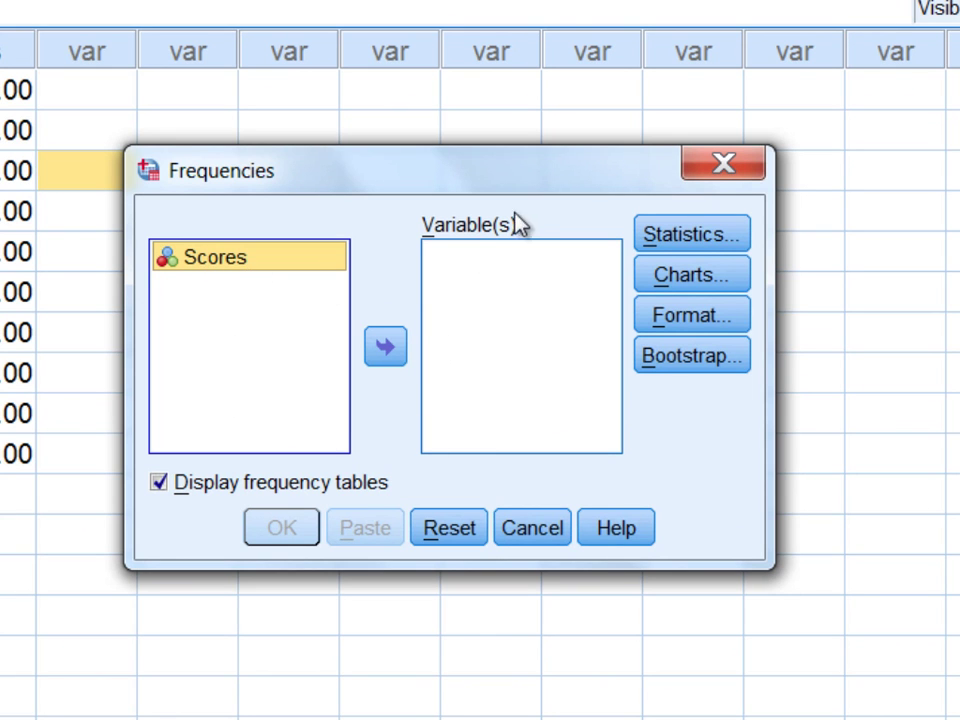
click(389, 348)
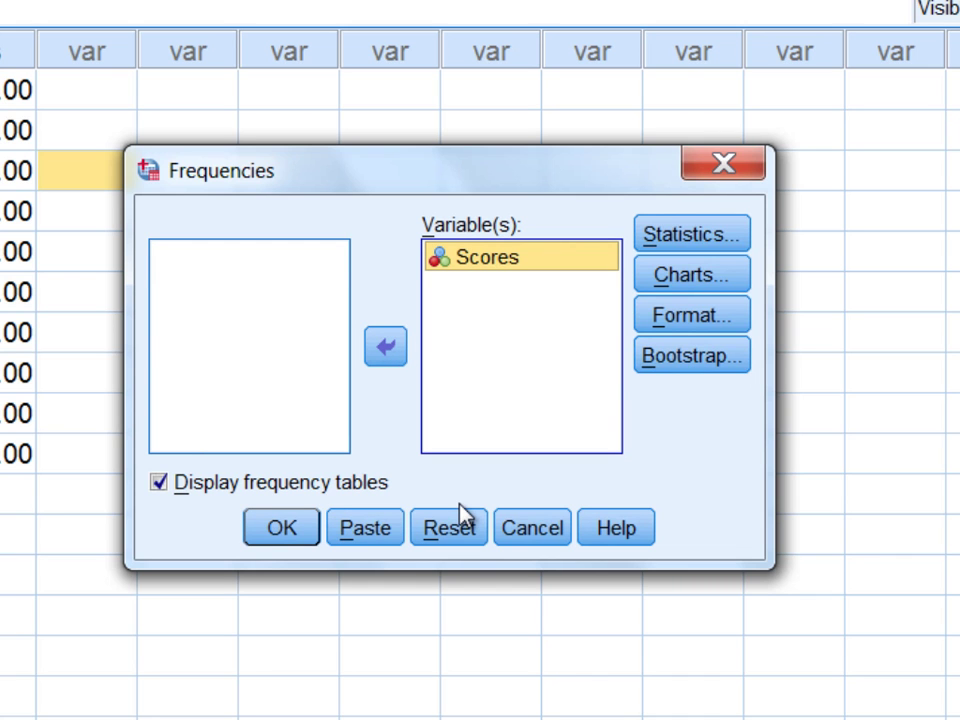
click(283, 533)
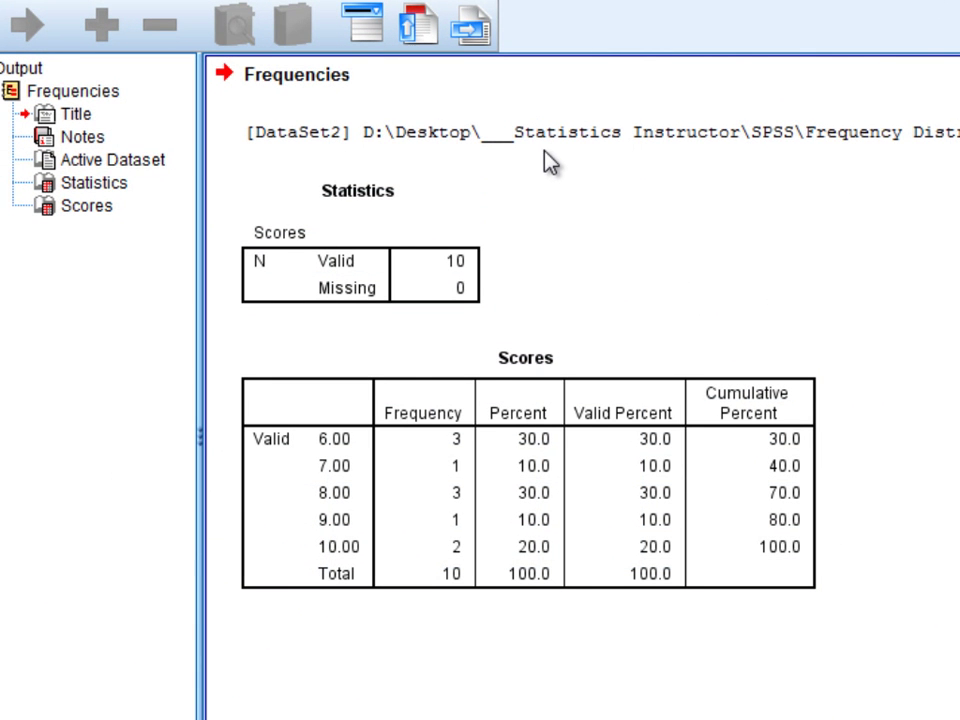
Step: Delete the [DataSet2] path line from the output and select the ascending Scores table
click(548, 133)
key(Delete)
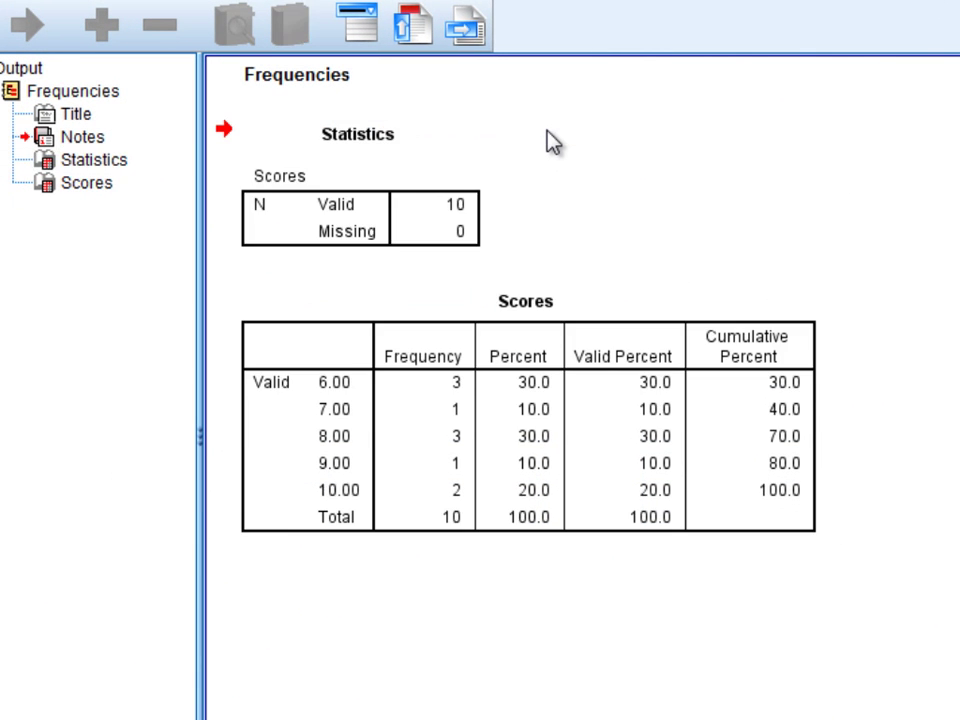
click(690, 437)
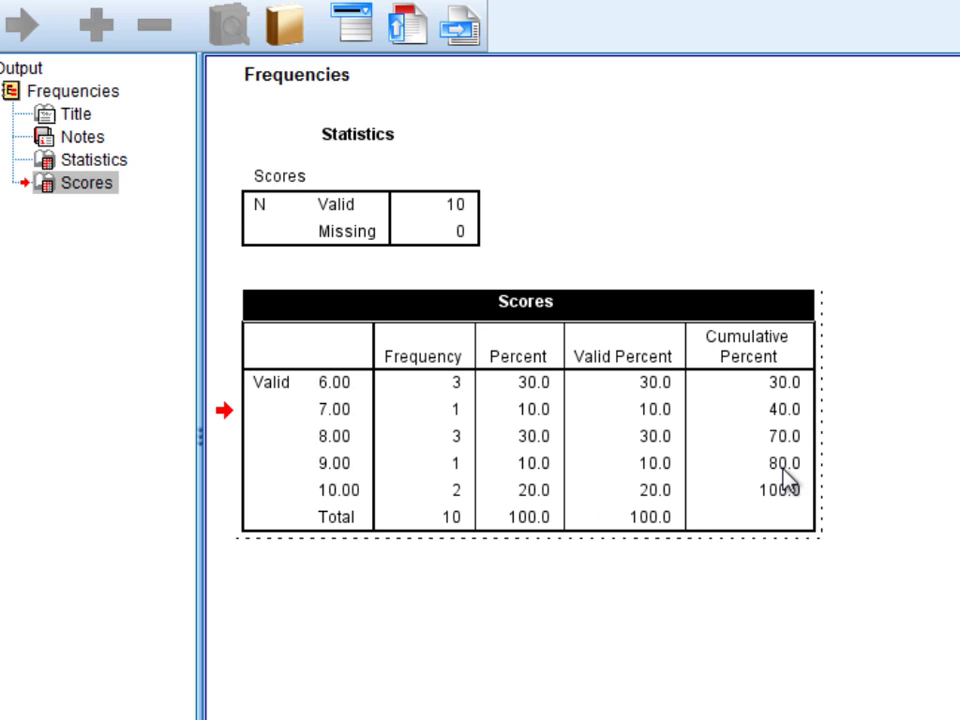
Step: Inspect the 9.00 and 10.00 rows, then rerun Scores frequencies in Descending values order
click(327, 465)
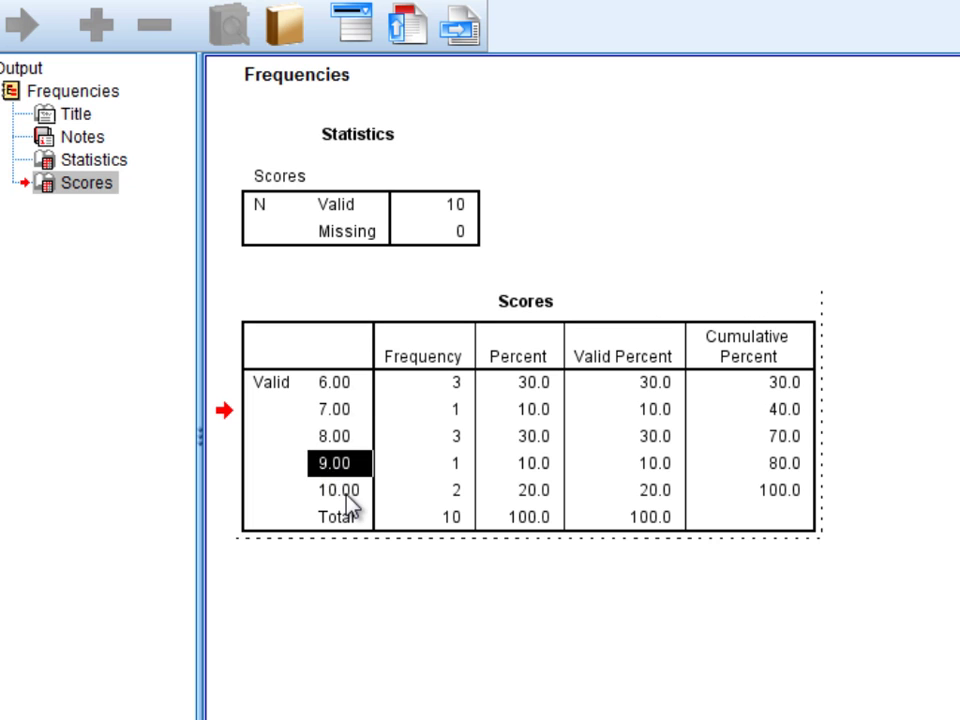
click(346, 495)
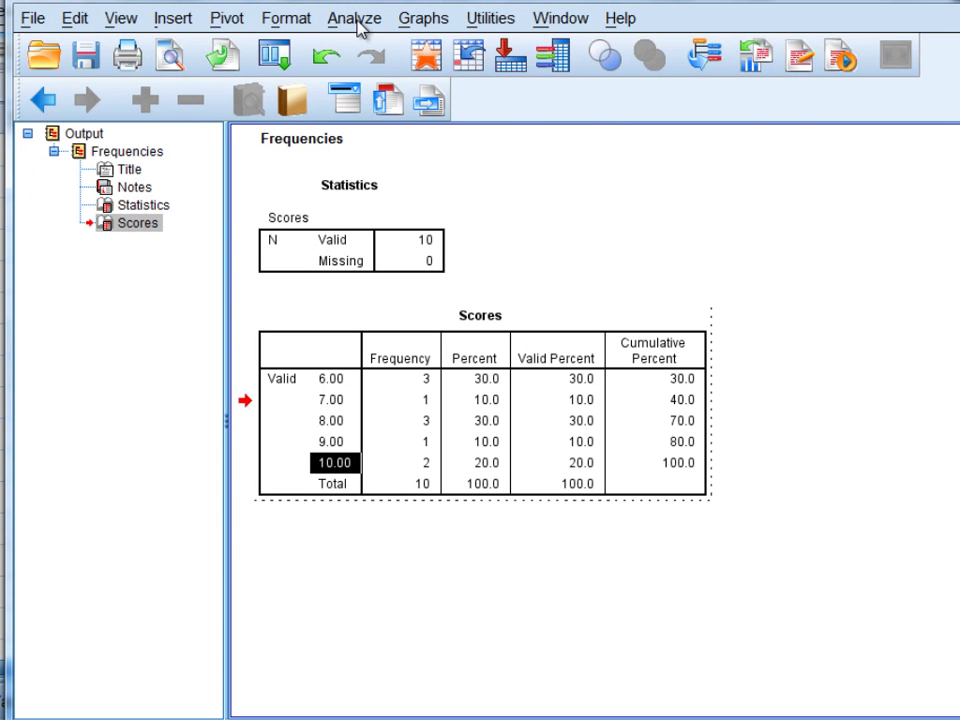
click(357, 22)
mouse_move(428, 78)
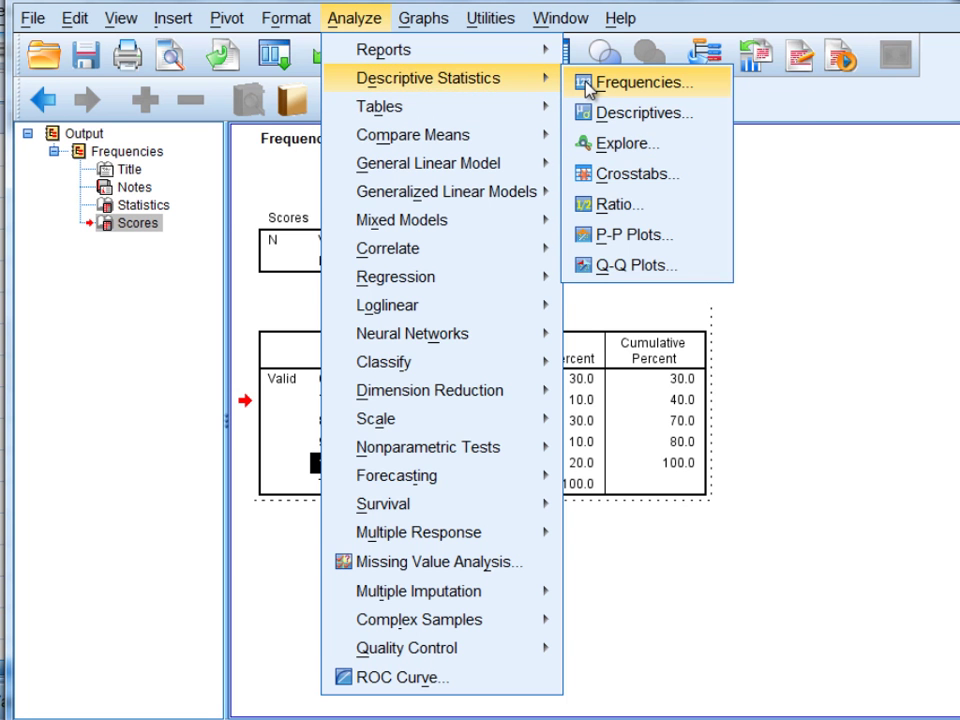
click(640, 82)
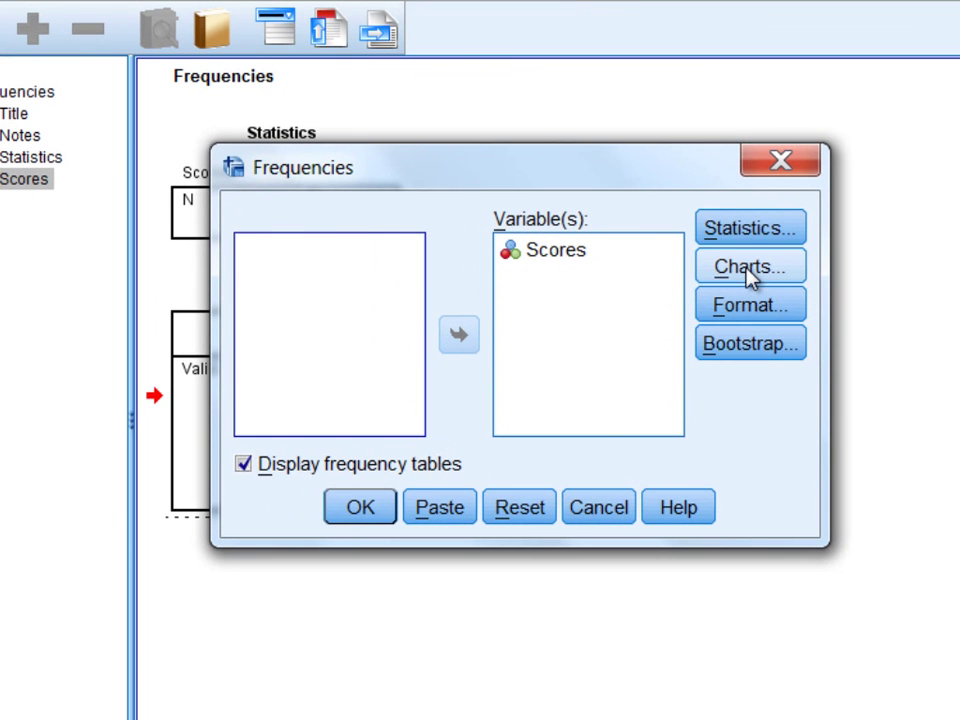
click(742, 314)
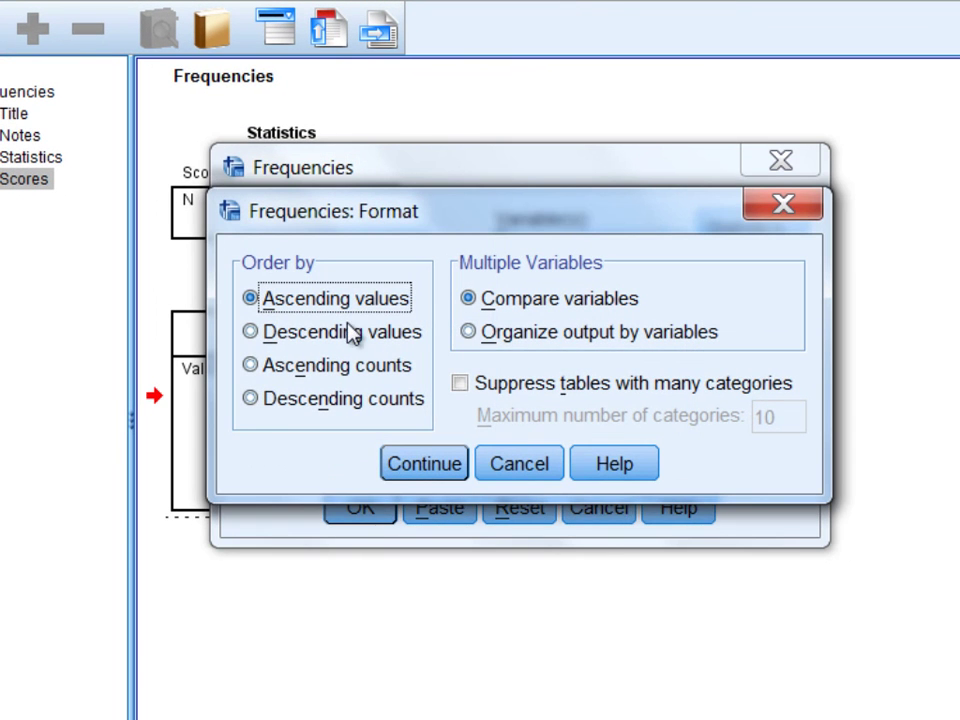
click(252, 334)
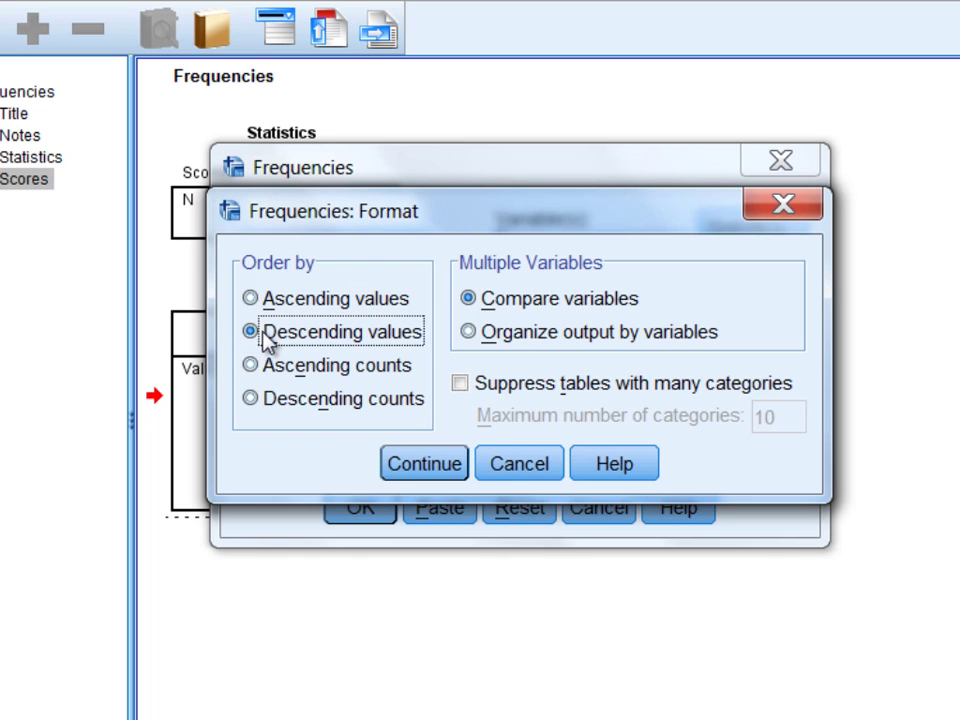
click(422, 465)
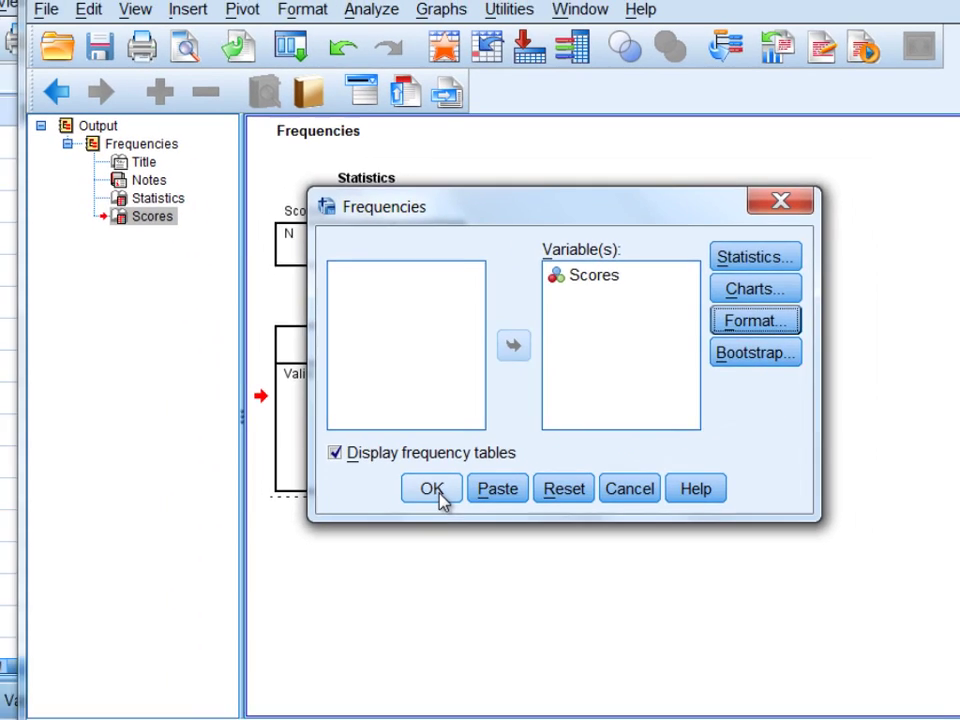
click(437, 492)
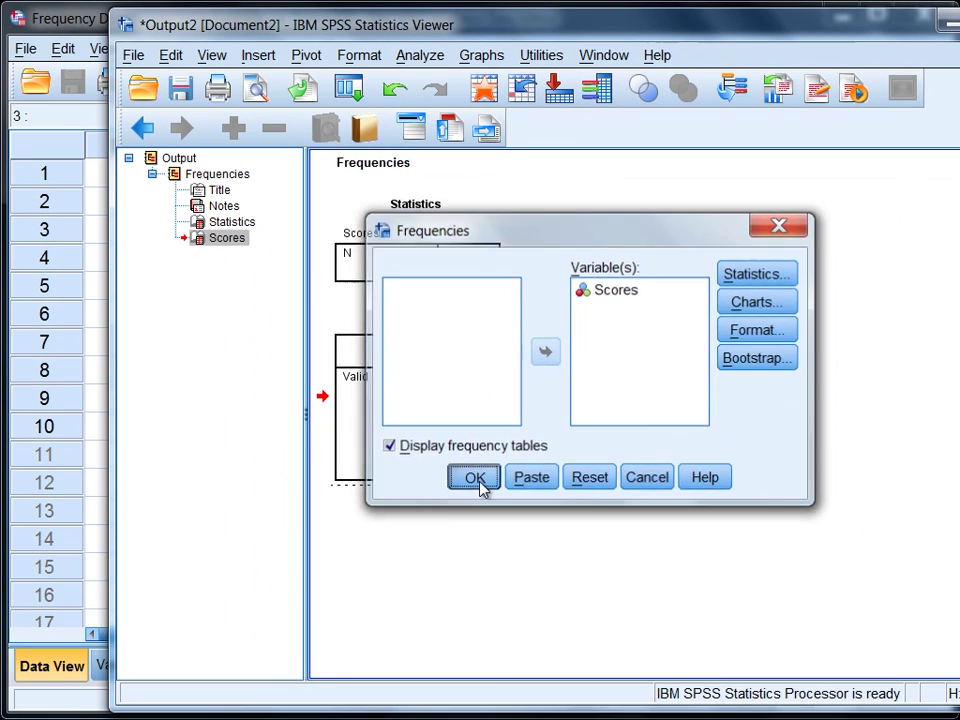
Step: Delete the new Active Dataset path line and open the descending Scores table for editing
click(520, 369)
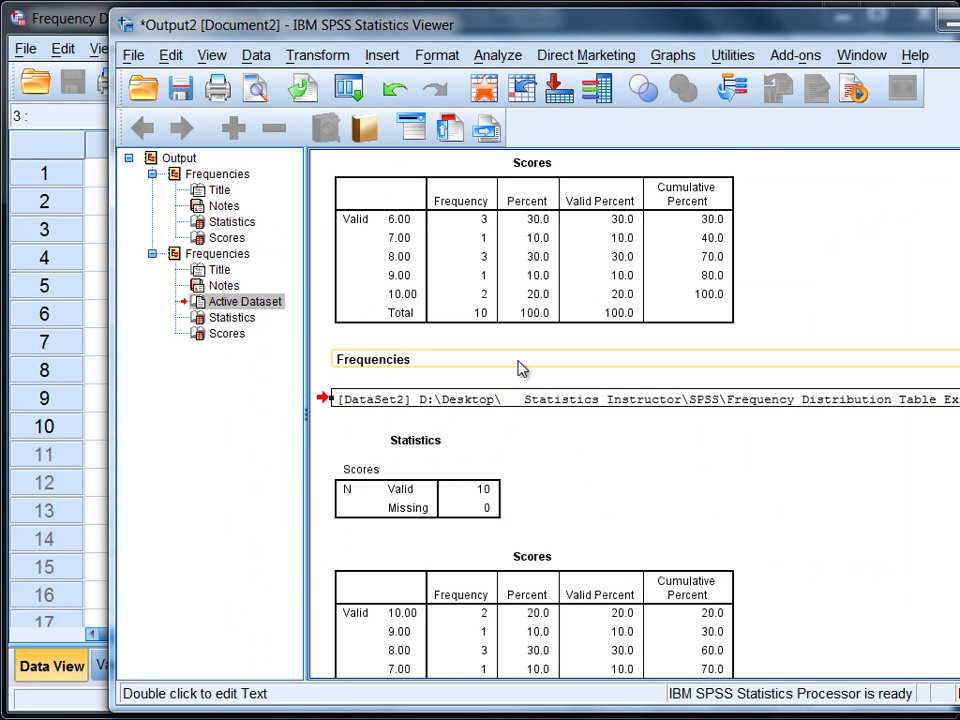
key(Delete)
click(606, 615)
double_click(602, 610)
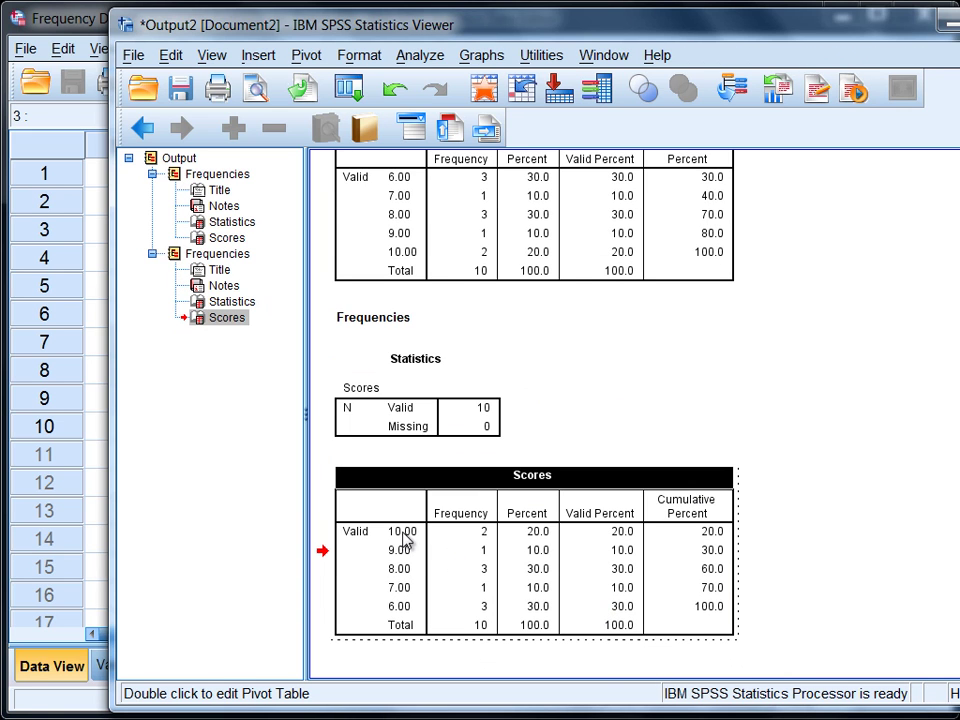